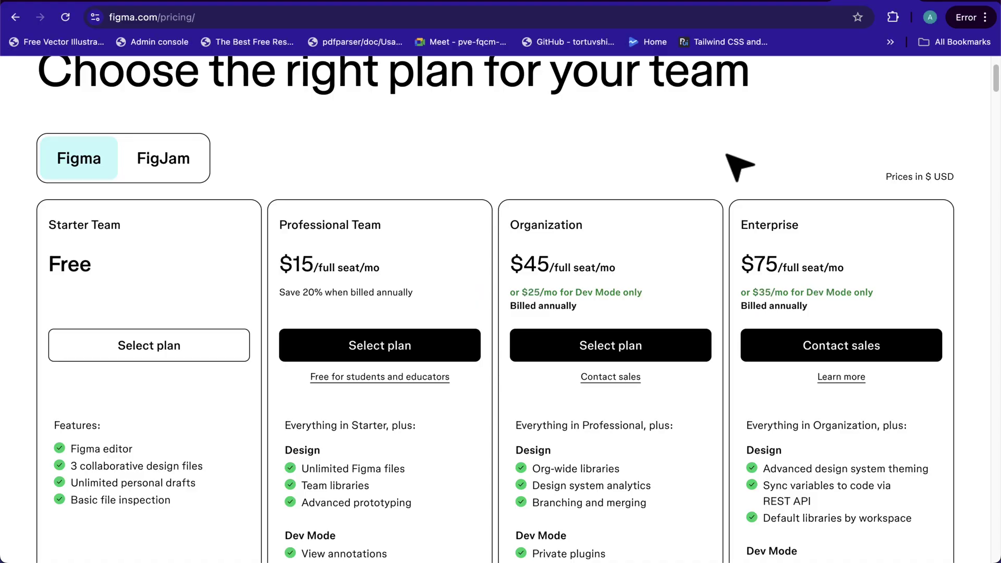
Scroll the pricing page to find the 'Free for students and educators' offer under Professional Team
scroll(738, 165, "up", 2)
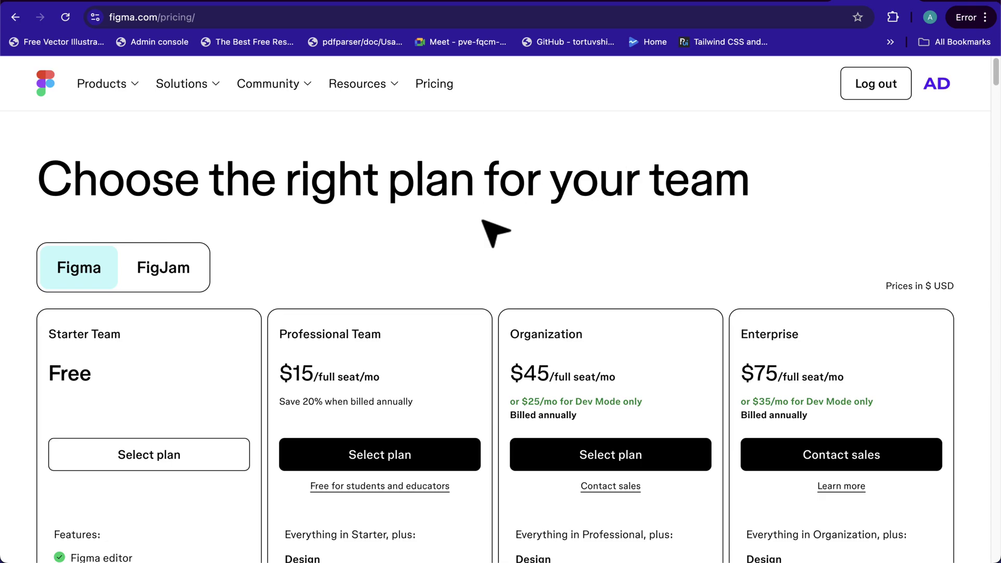
scroll(482, 221, "down", 1)
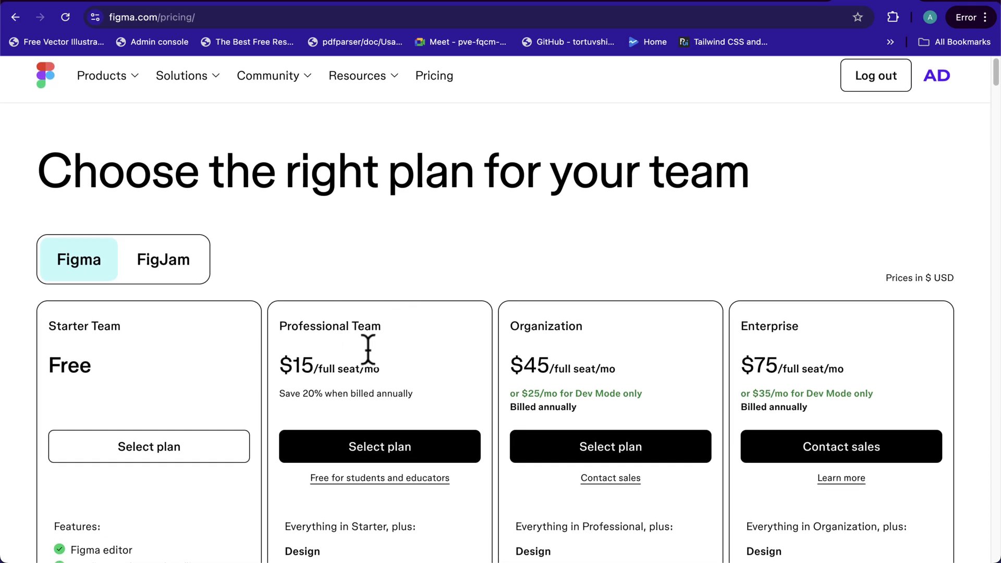
scroll(380, 346, "down", 2)
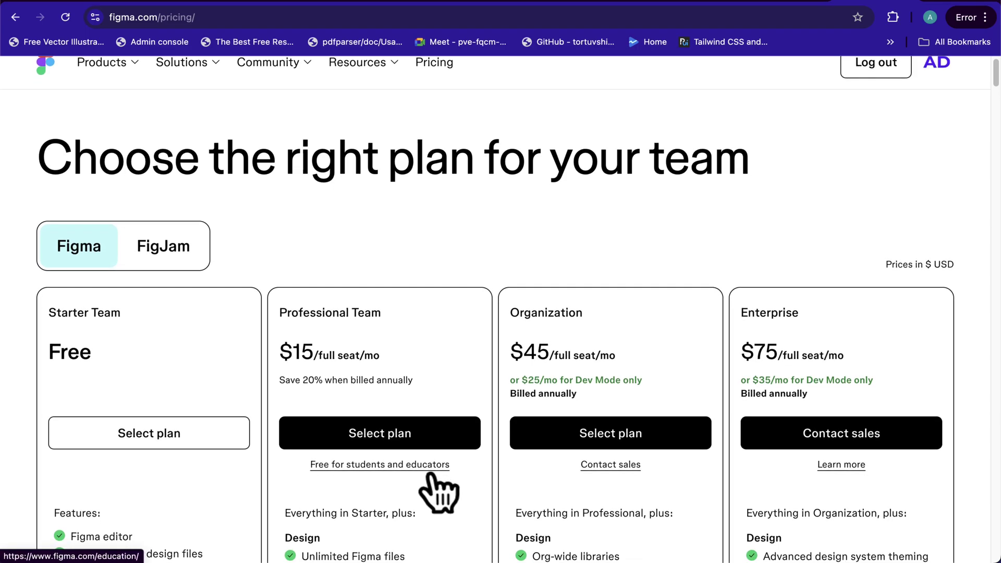
scroll(425, 475, "down", 1)
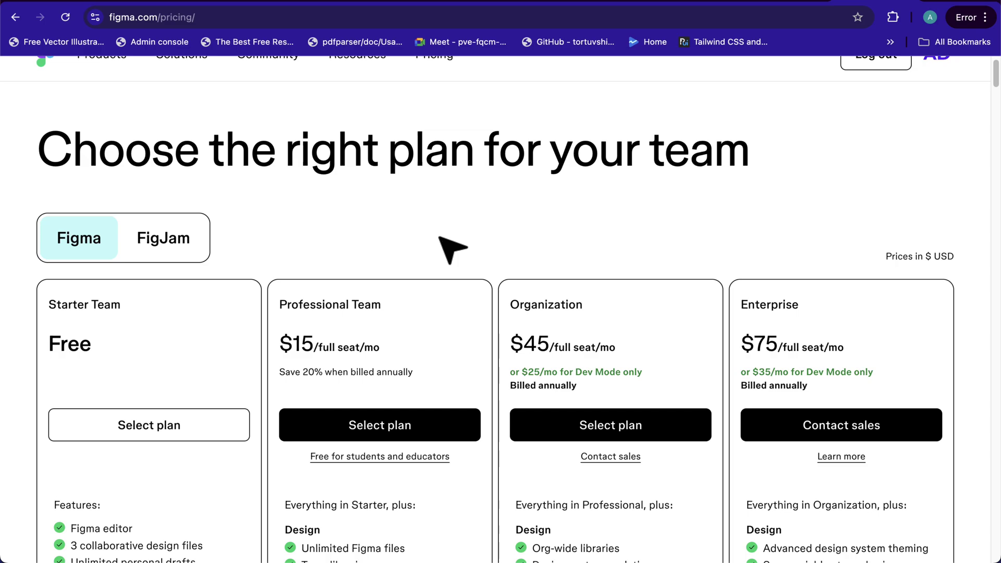
scroll(452, 250, "up", 1)
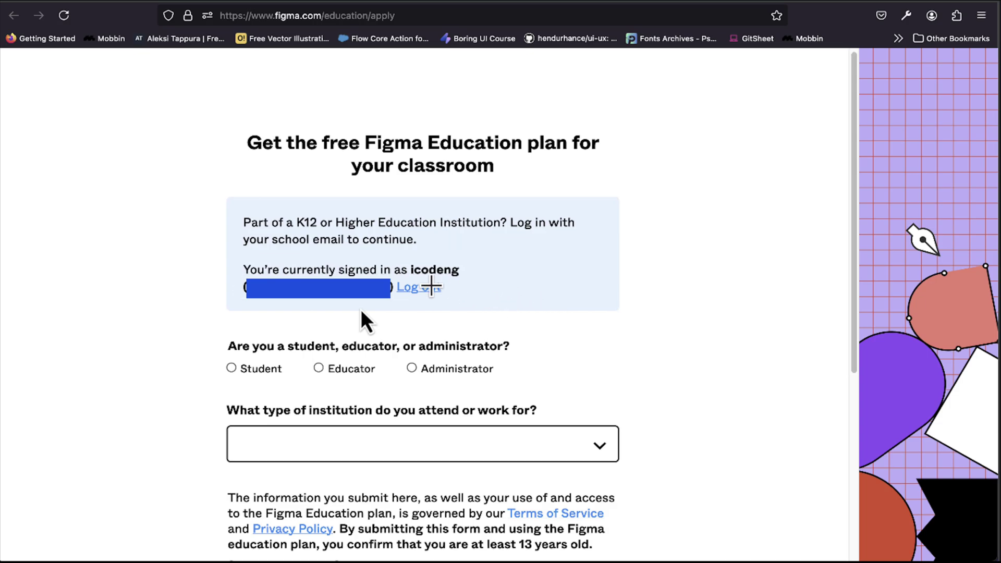
Choose Bootcamp or Online Program as the institution type
scroll(267, 208, "down", 3)
scroll(270, 206, "down", 2)
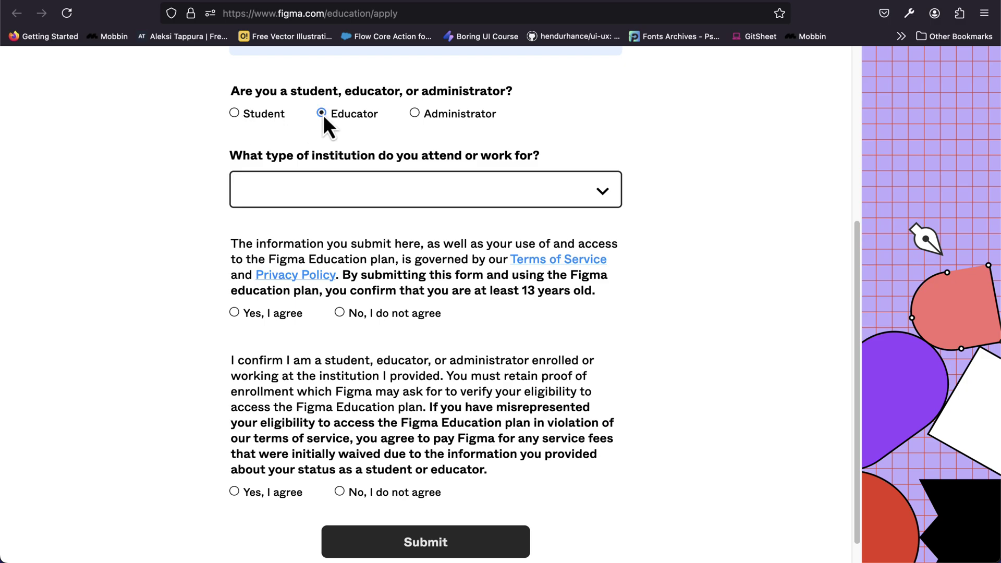
left_click(364, 189)
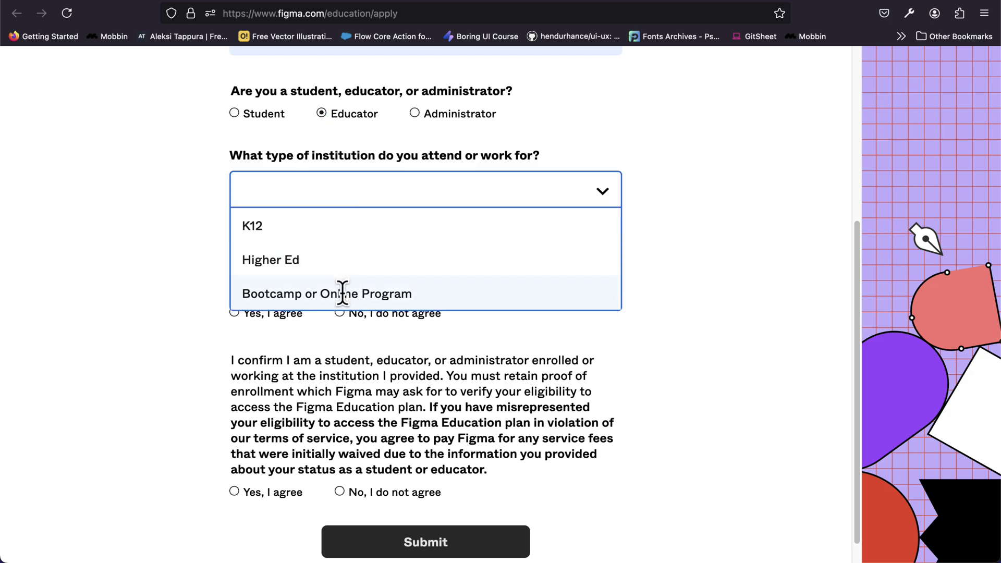
left_click(298, 294)
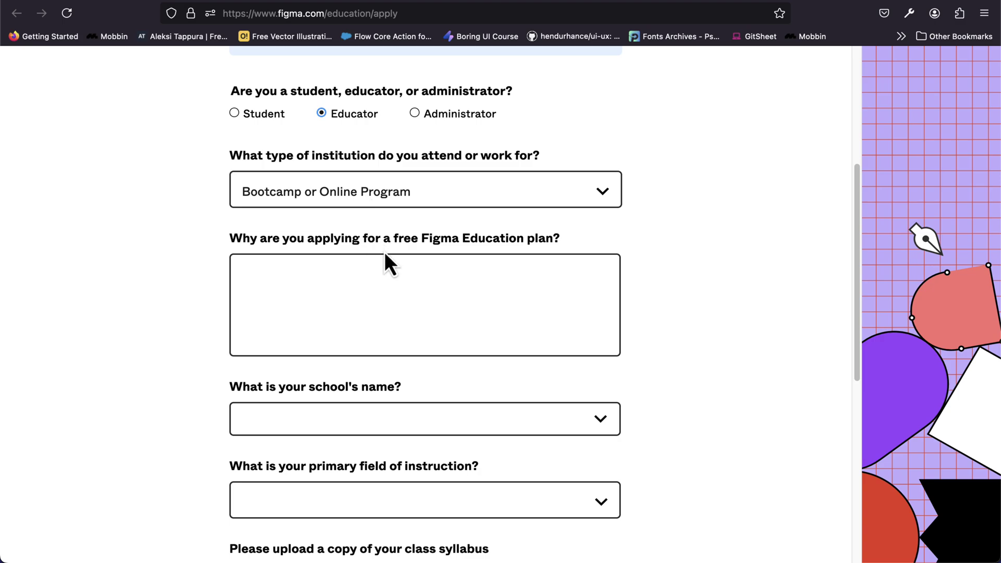
Write a reason for applying about teaching UI/UX with Figma on a YouTube channel
scroll(380, 330, "down", 2)
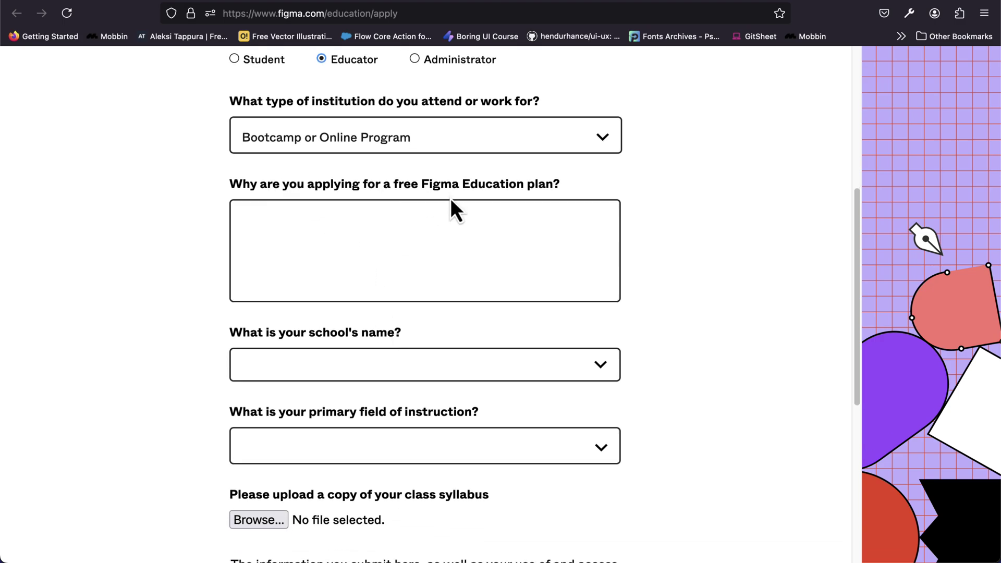
left_click(438, 224)
type("I own a you")
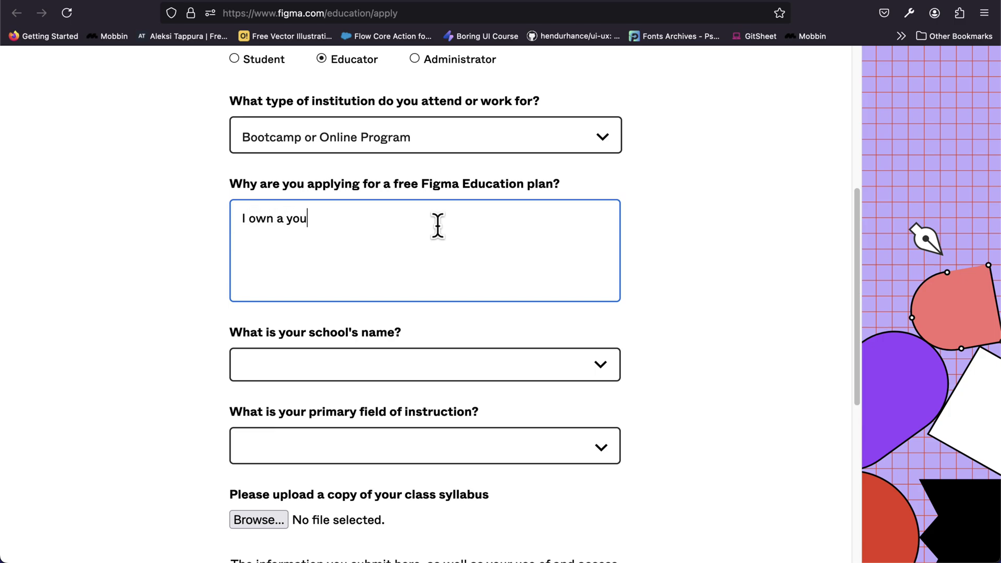
type("tube channel, and i teach figma")
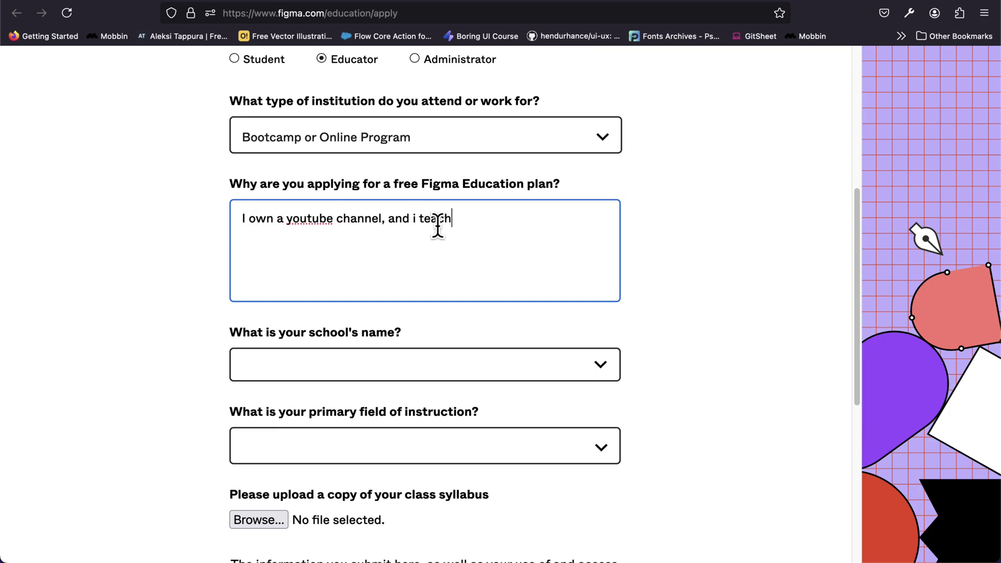
key("BackSpace")
key("BackSpace")
key("BackSpace")
key("BackSpace")
key("BackSpace")
type("ui ux using figma")
Select Abubakar Tafawa Balewa University as the school
scroll(405, 393, "down", 2)
left_click(391, 331)
type("abu")
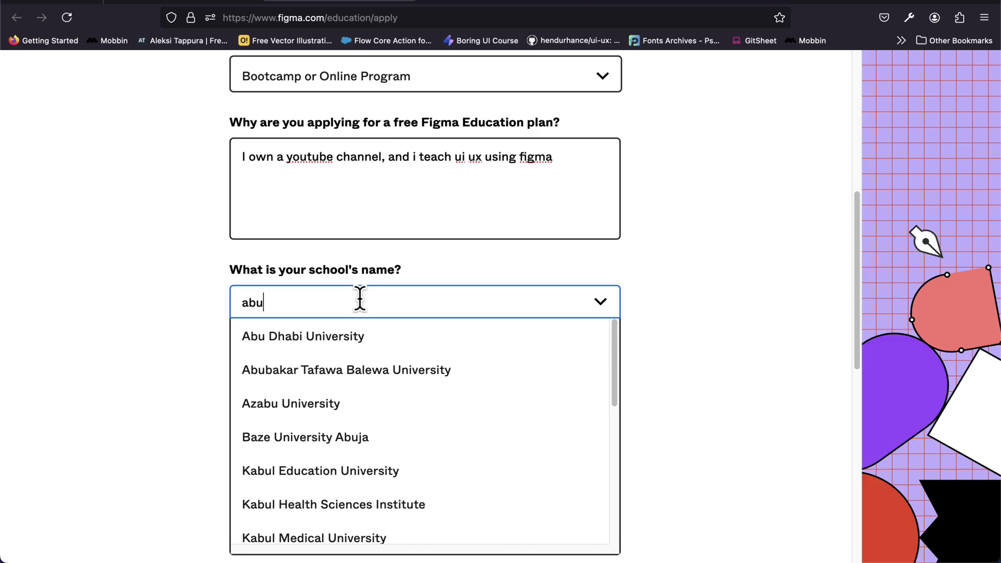
left_click(316, 369)
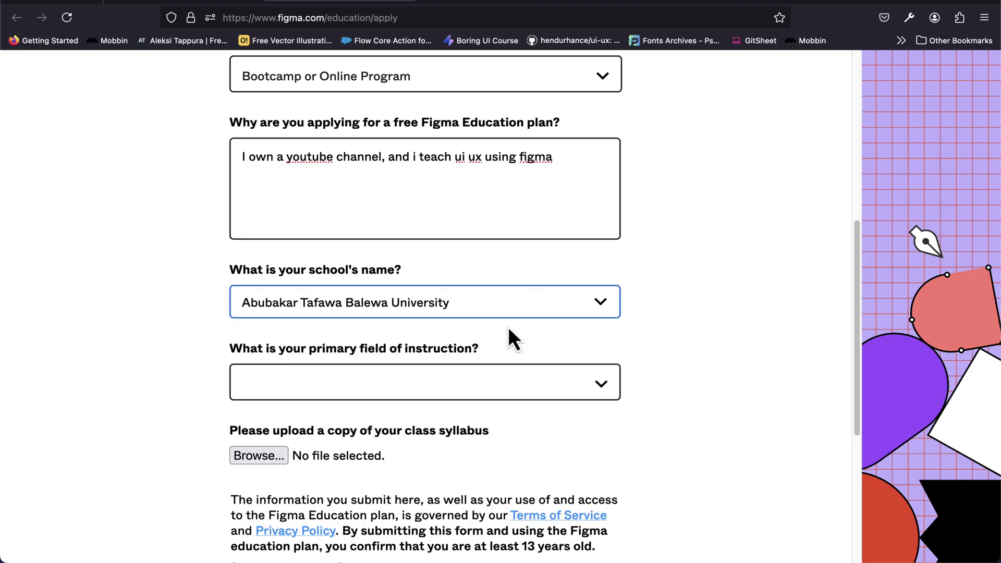
Set UX/UI or Interaction Design as the primary field of instruction
scroll(490, 349, "down", 5)
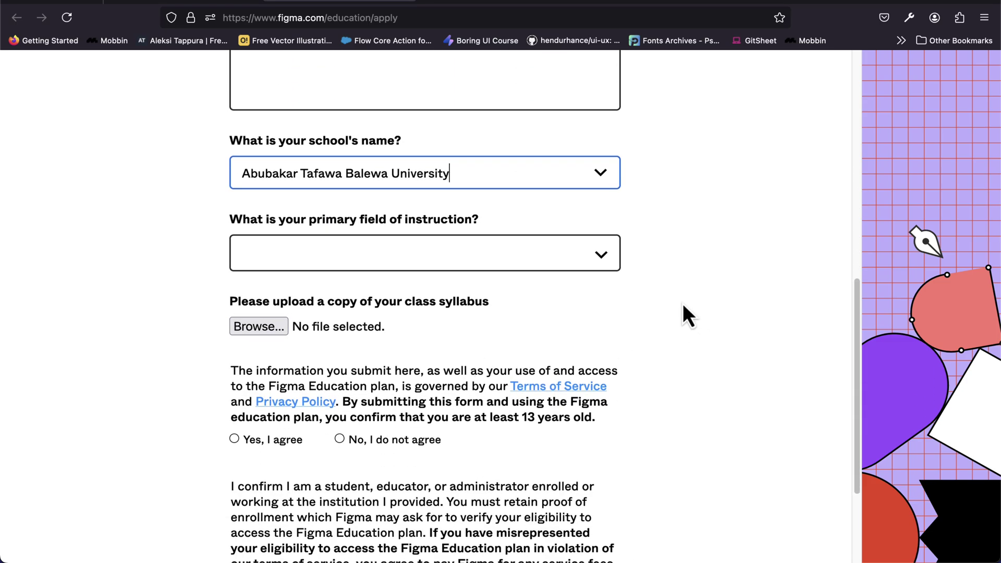
left_click(461, 256)
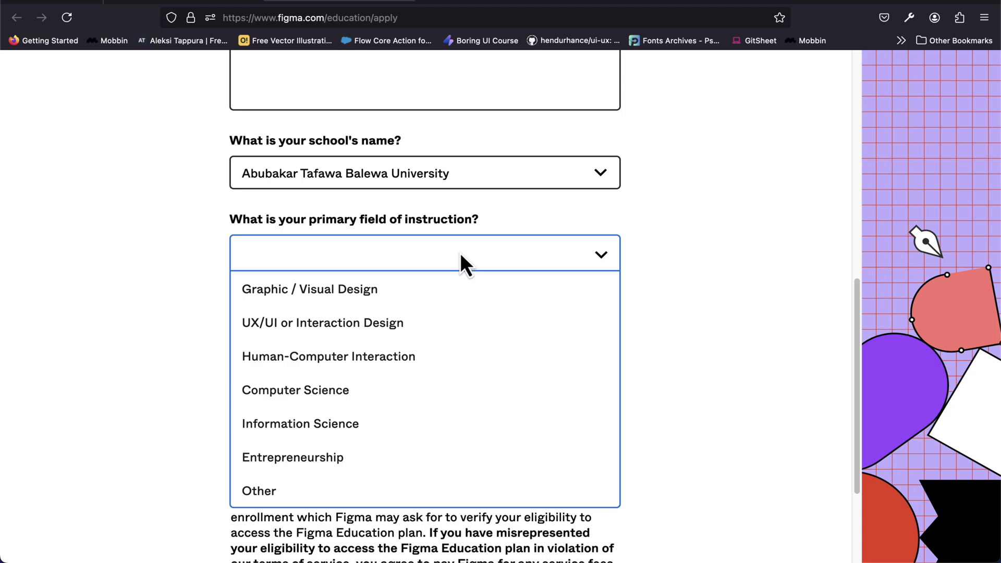
left_click(348, 328)
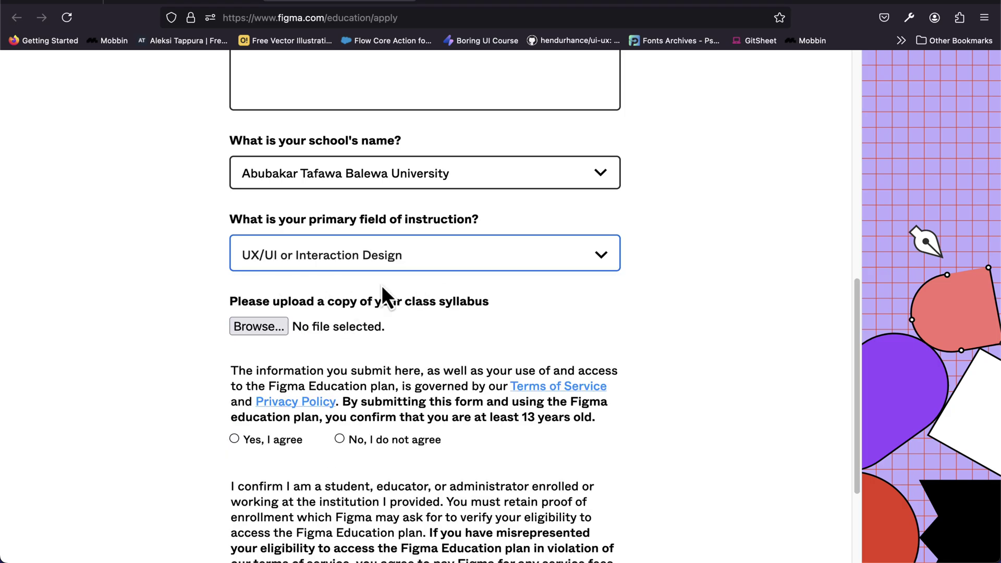
scroll(505, 294, "down", 2)
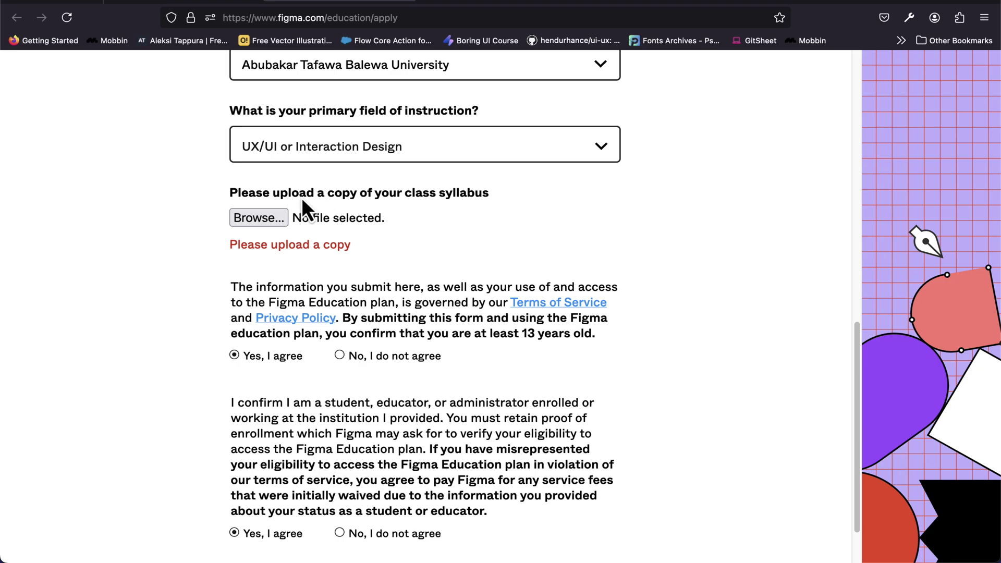
Upload UI_UX_Design_Course_Outline.pdf as the syllabus and submit the Education application
left_click(272, 221)
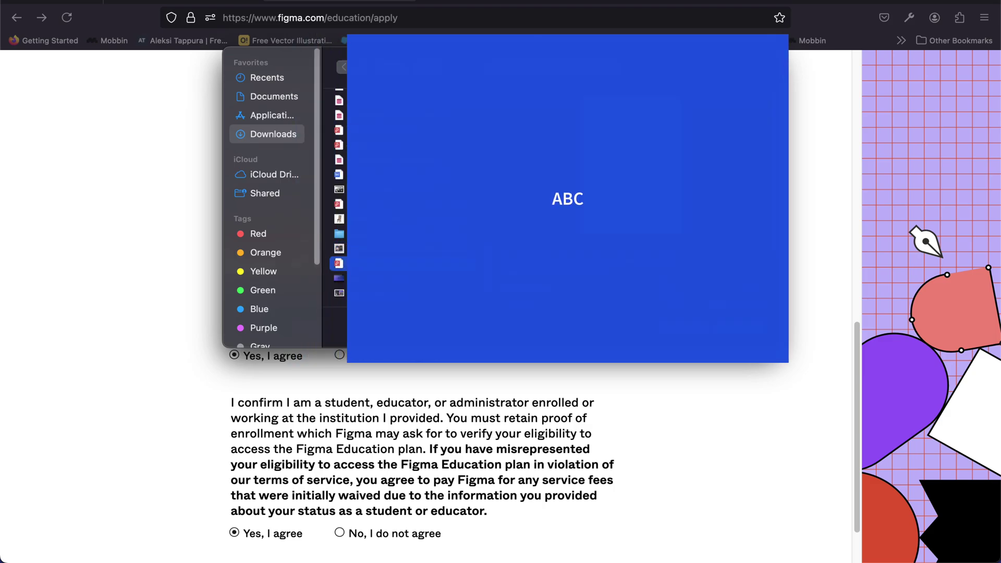
left_click(739, 329)
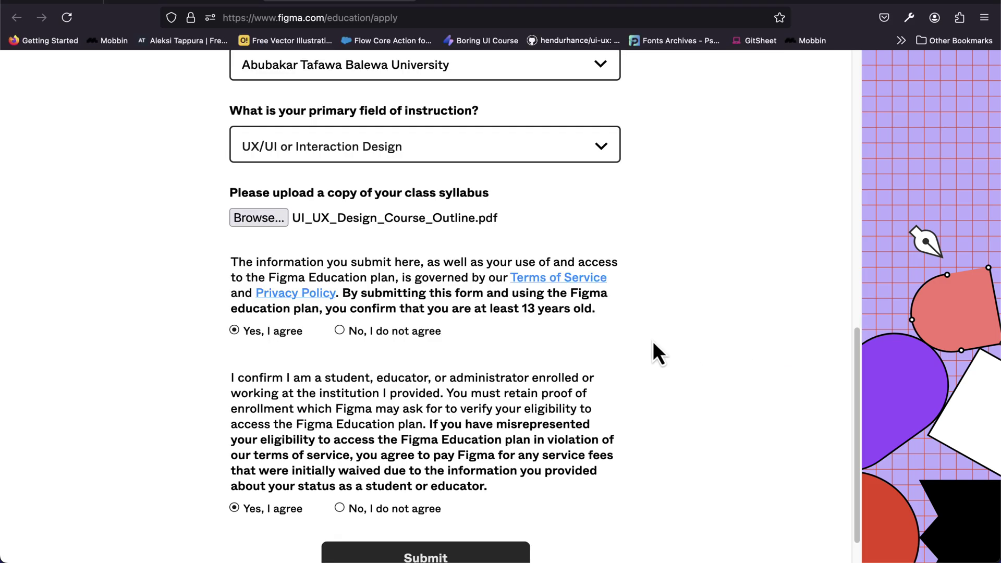
scroll(633, 317, "down", 2)
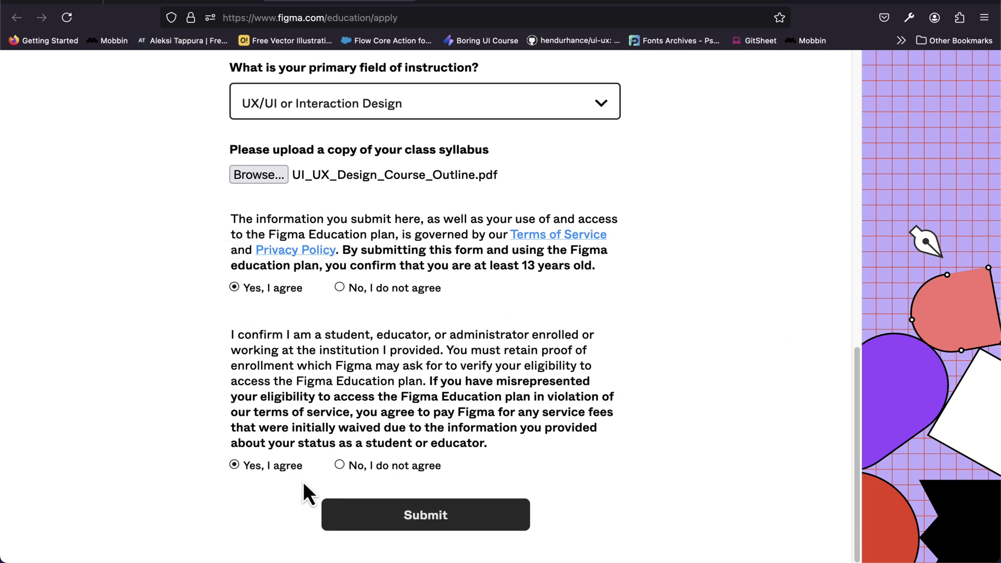
left_click(429, 522)
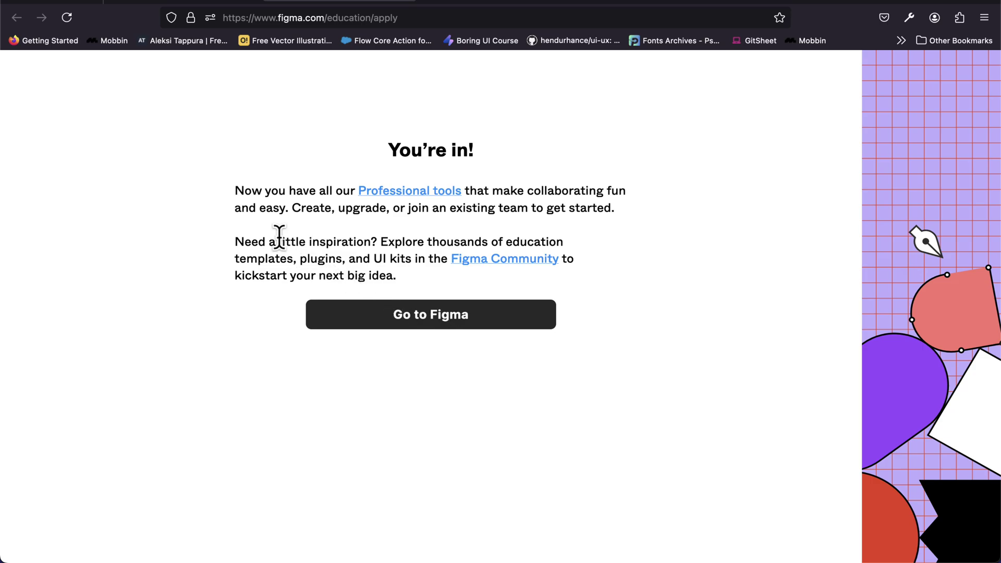
Continue from the 'You're in!' confirmation to the verified Recents page
left_click(424, 320)
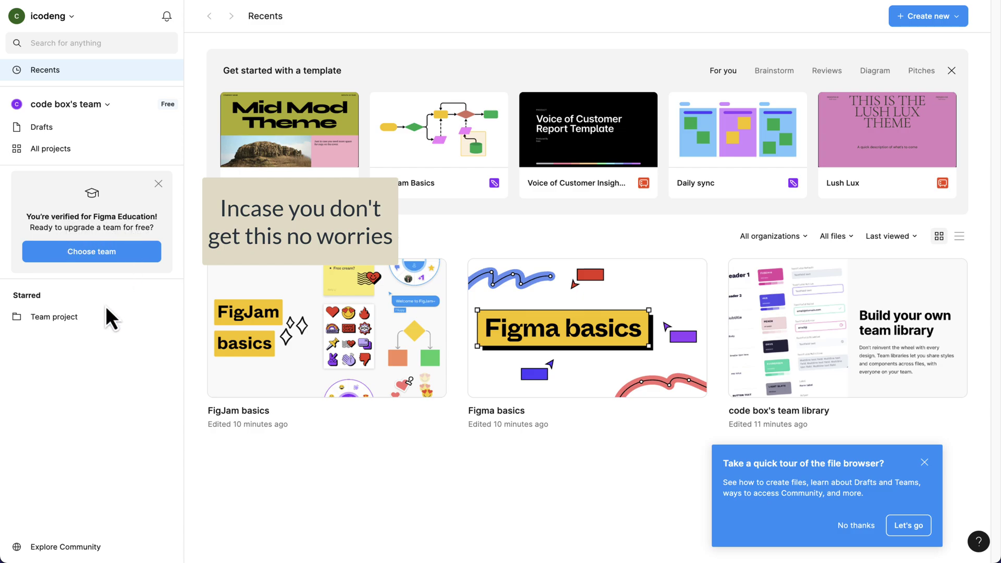
Dismiss the Figma Education notice and open the team switcher list
left_click(159, 184)
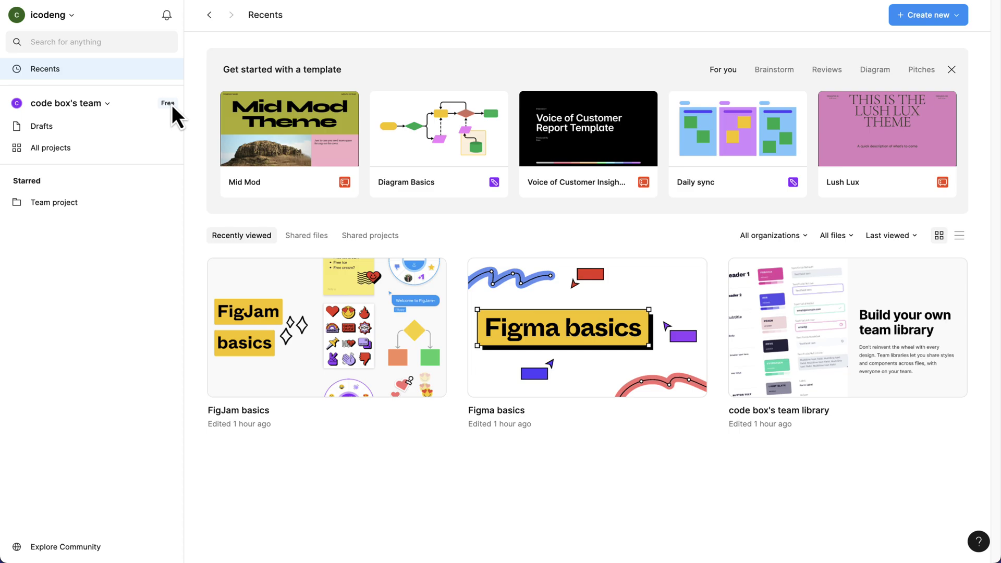
left_click(108, 104)
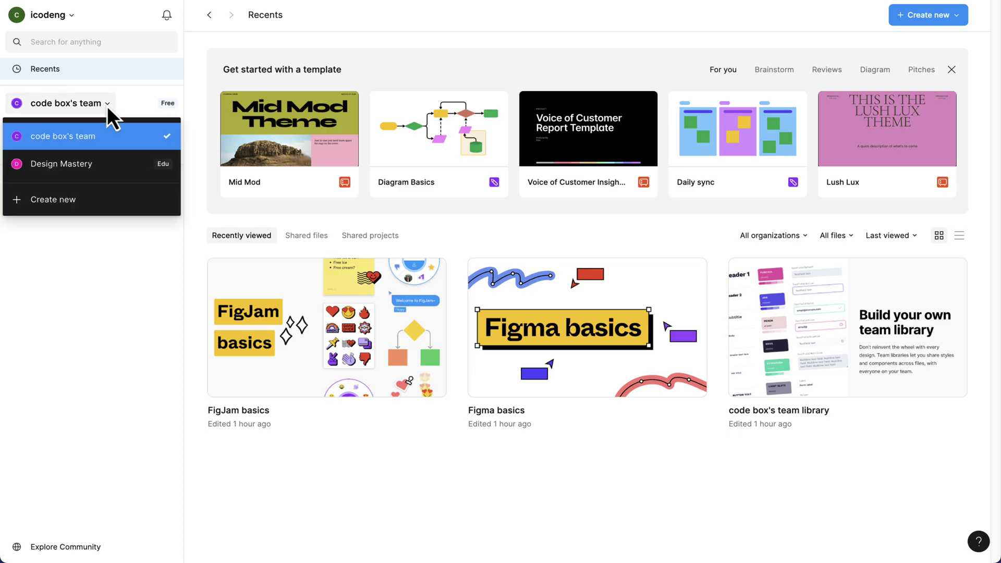
Create a new team named 'UI UX Bootcamp'
left_click(60, 203)
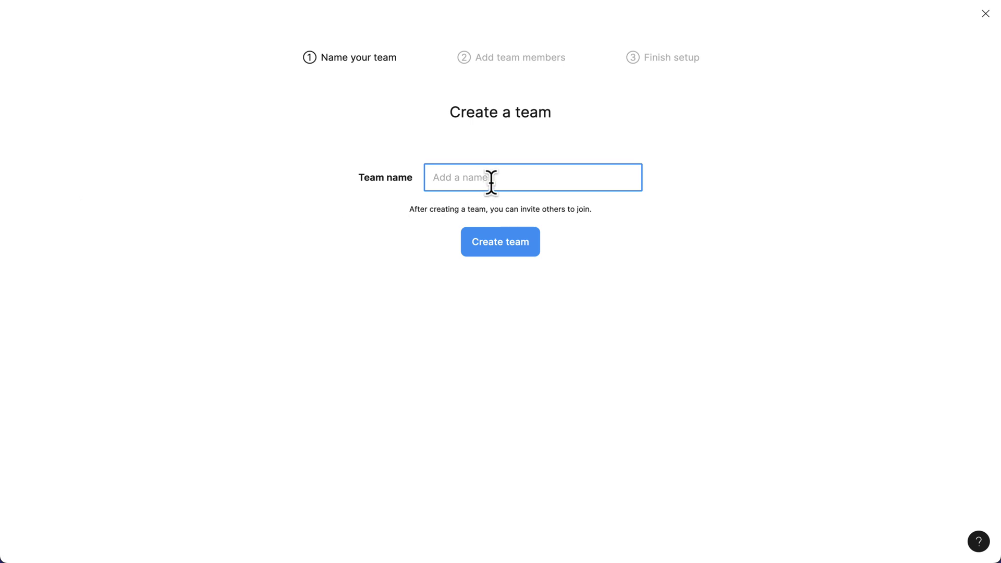
type("UI UX Bootcamp")
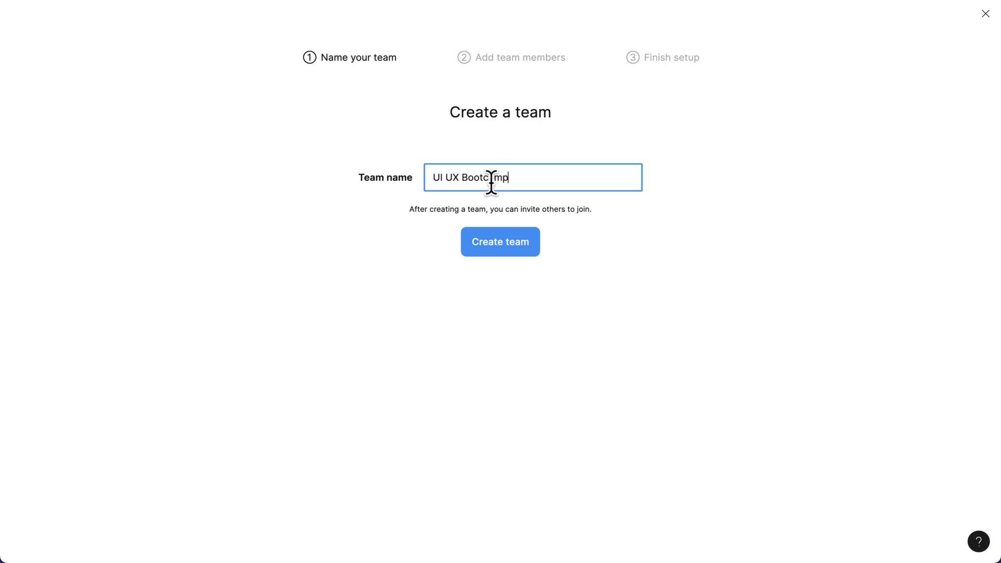
left_click(501, 245)
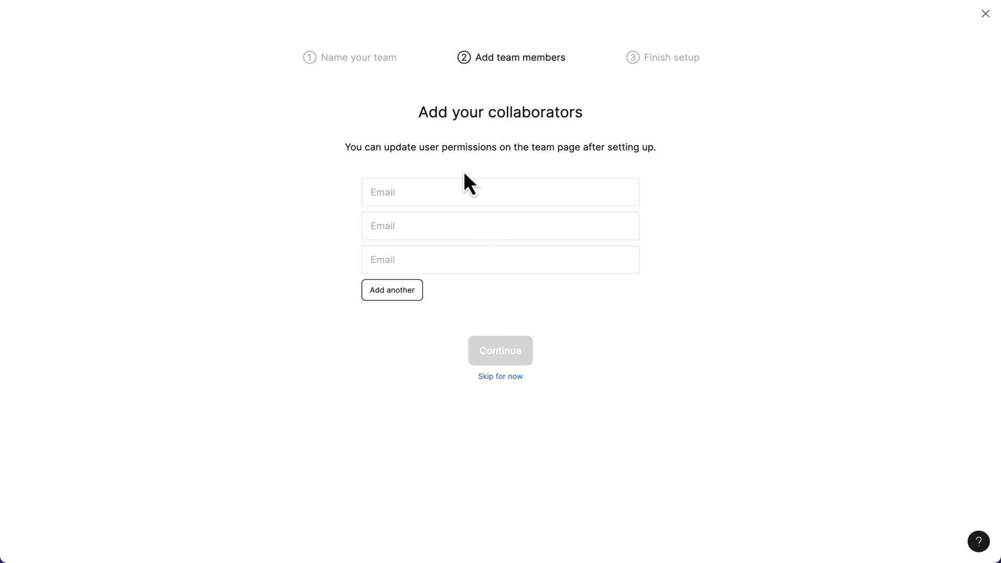
Skip inviting collaborators and choose Upgrade to Professional for the team
left_click(493, 378)
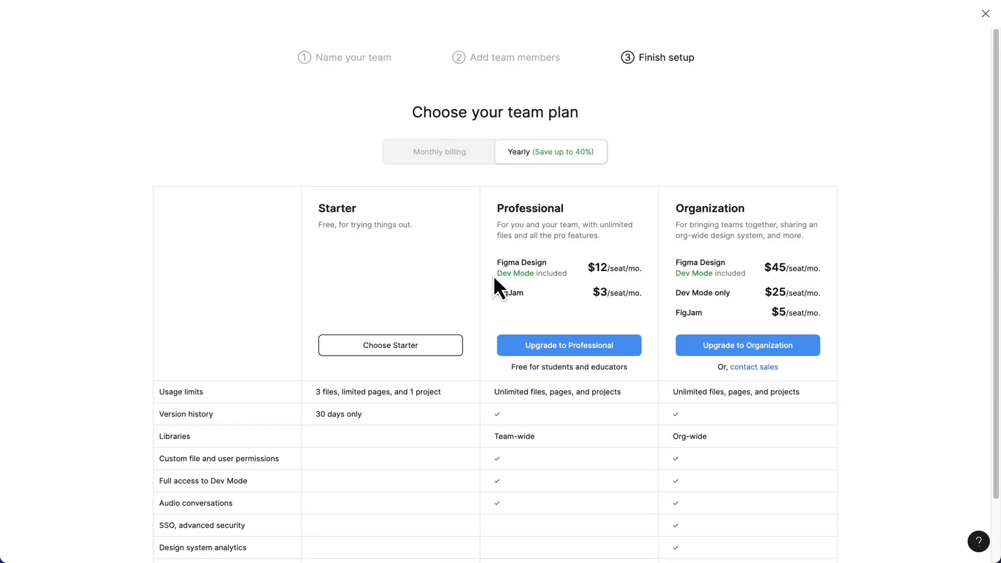
scroll(497, 256, "down", 1)
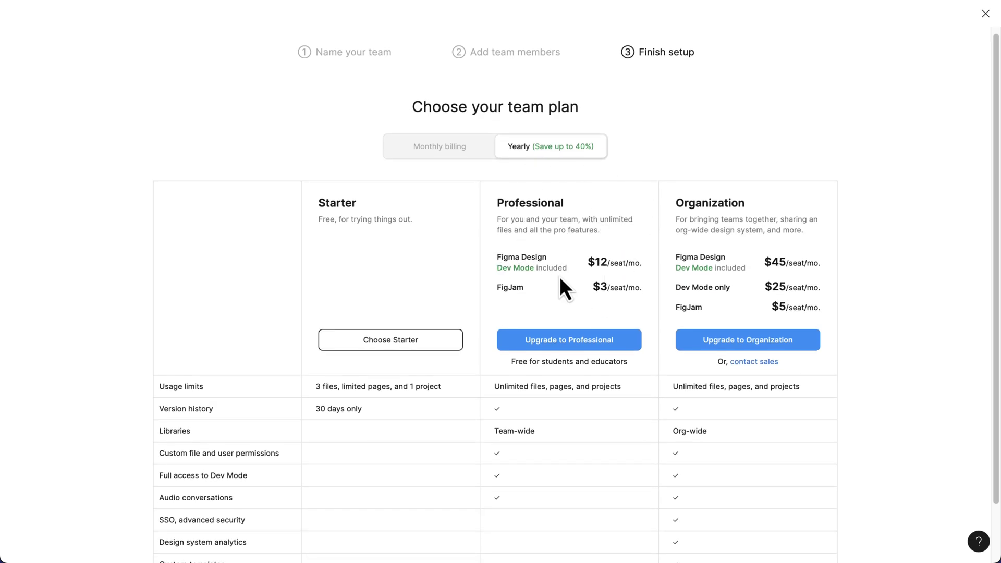
scroll(563, 278, "down", 1)
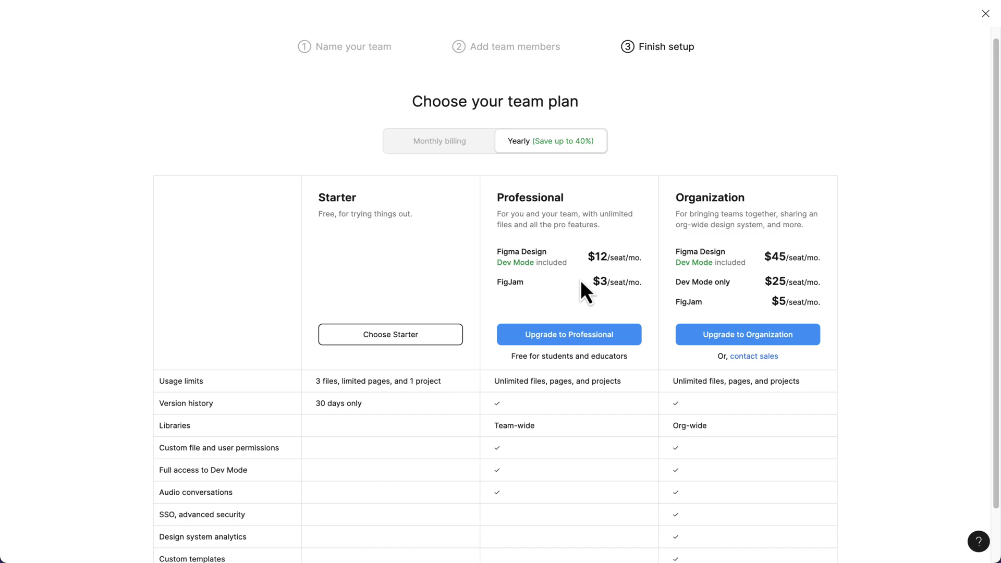
left_click(563, 338)
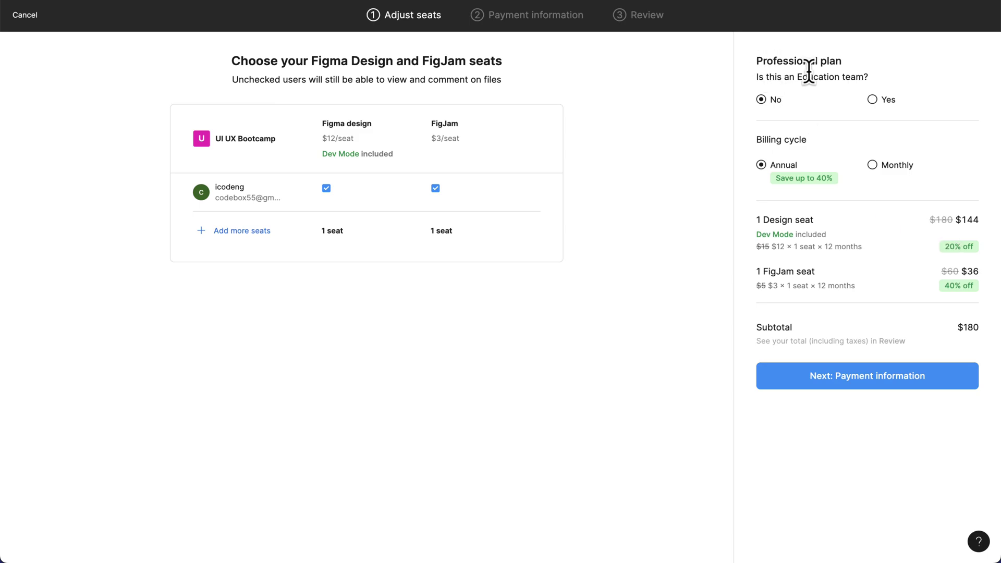
Answer Yes to 'Is this an Education team?', go to review, and agree to the terms
left_click(872, 100)
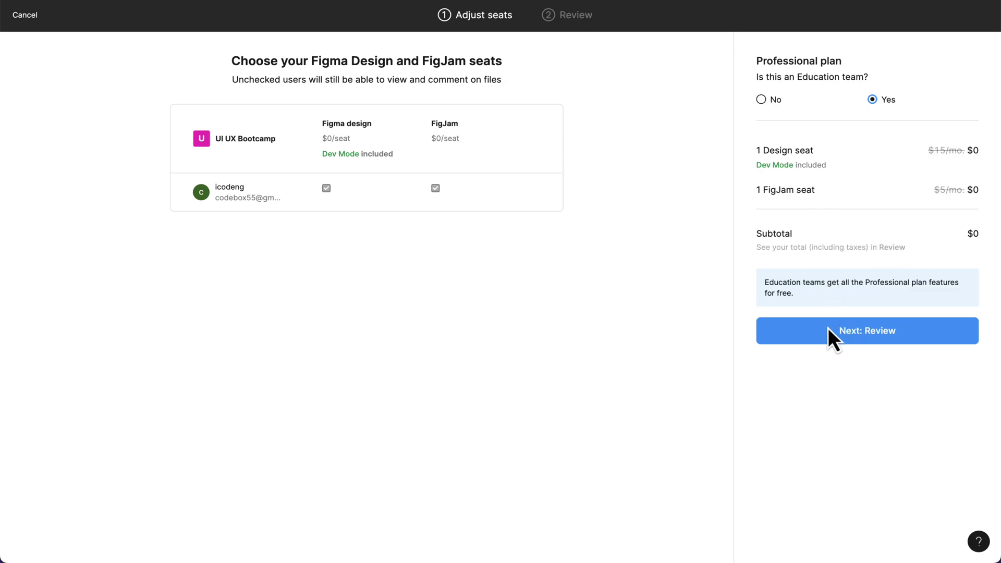
left_click(865, 332)
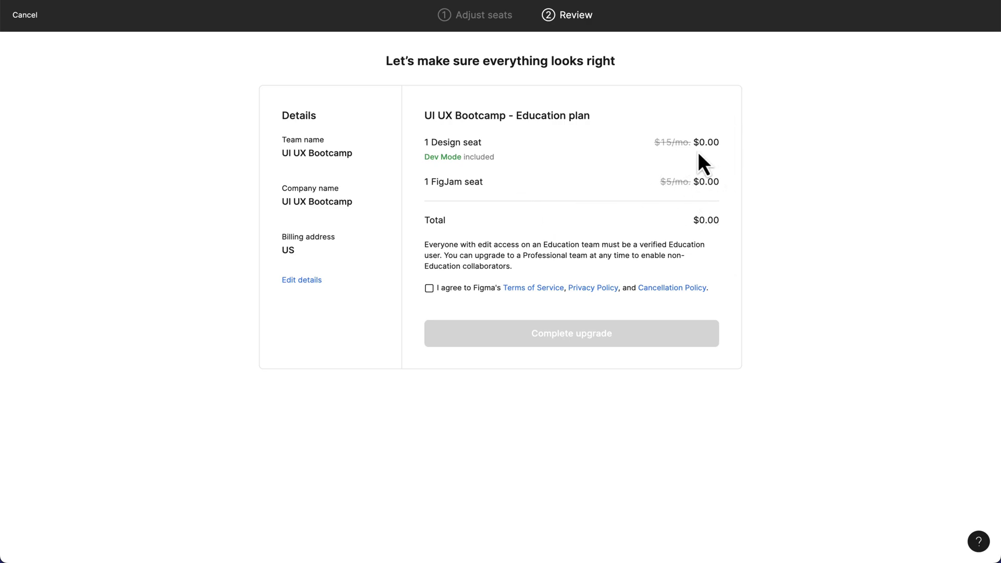
left_click(430, 289)
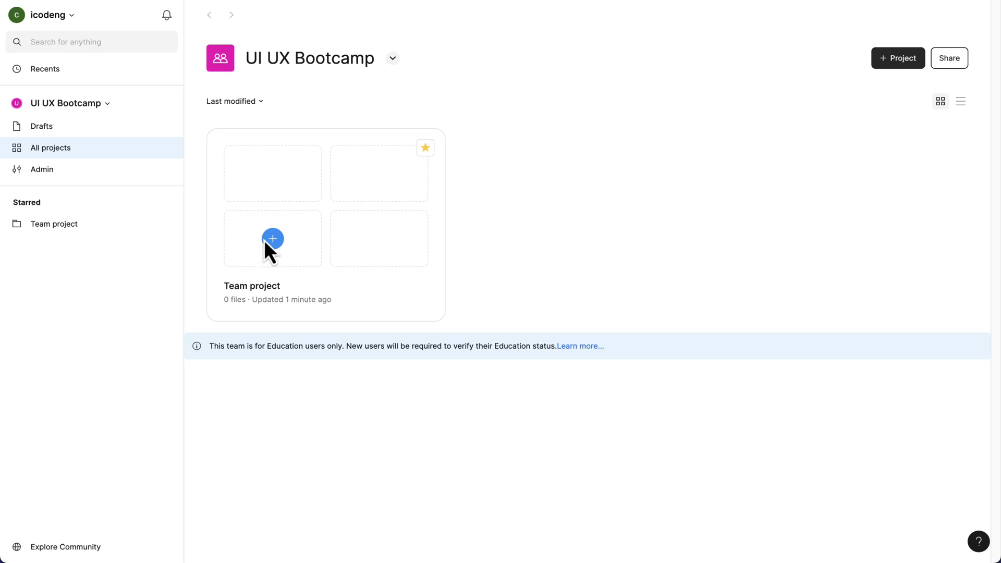
Start a new project from the UI UX Bootcamp team page
left_click(891, 61)
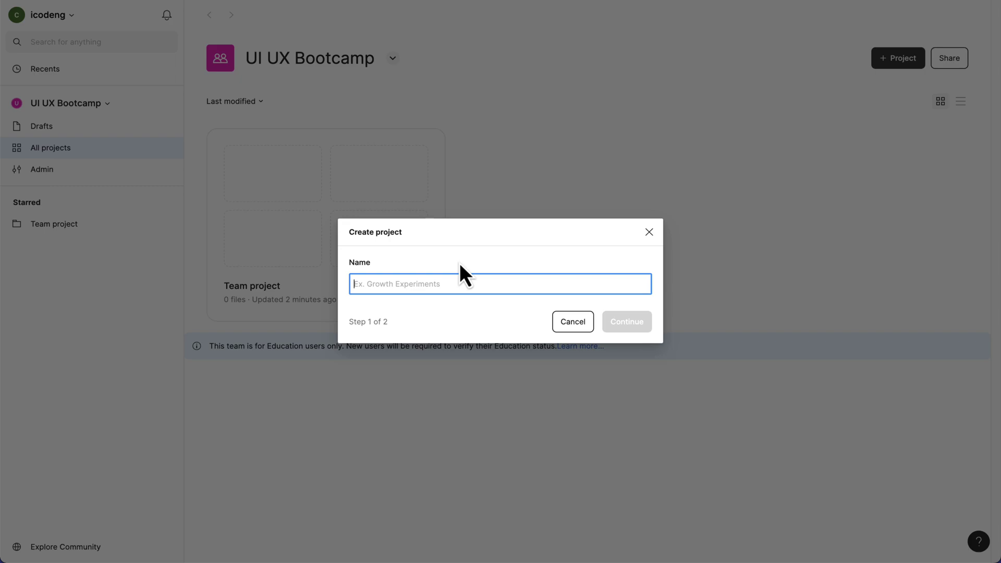
Name the project 'Session 1-3', keep team access at can access, and create it
type("Session")
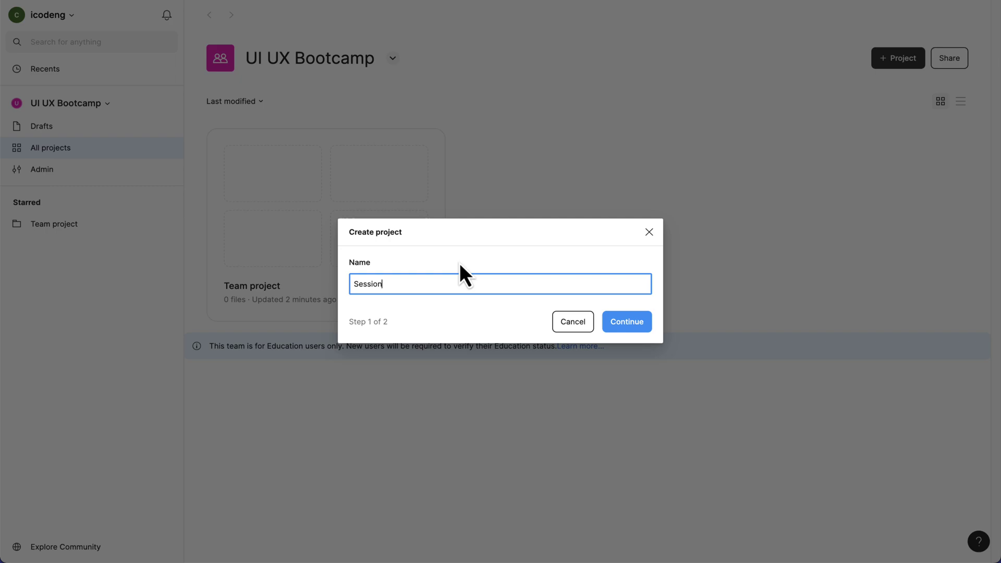
type(" 1-3")
left_click(634, 322)
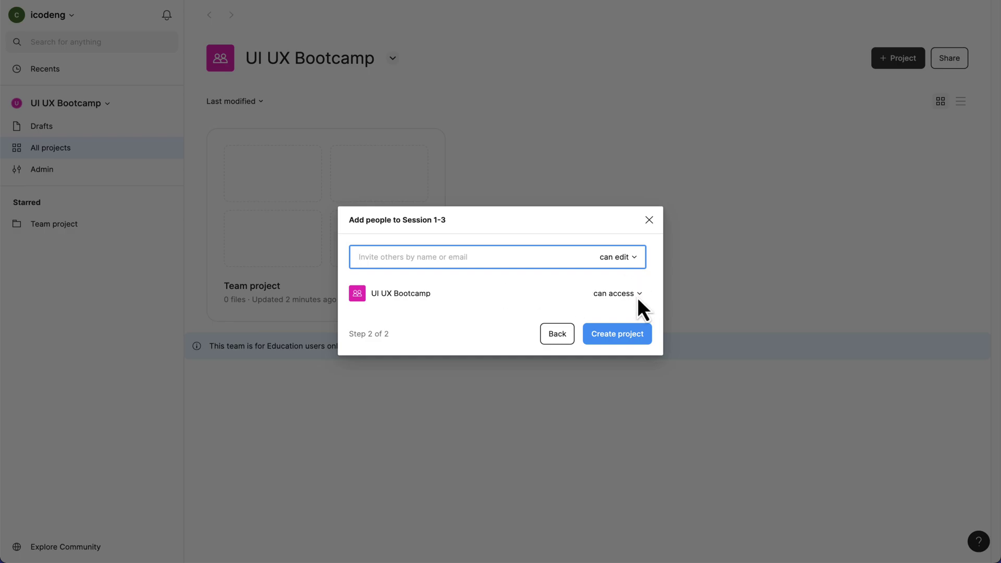
left_click(637, 297)
left_click(638, 299)
left_click(610, 337)
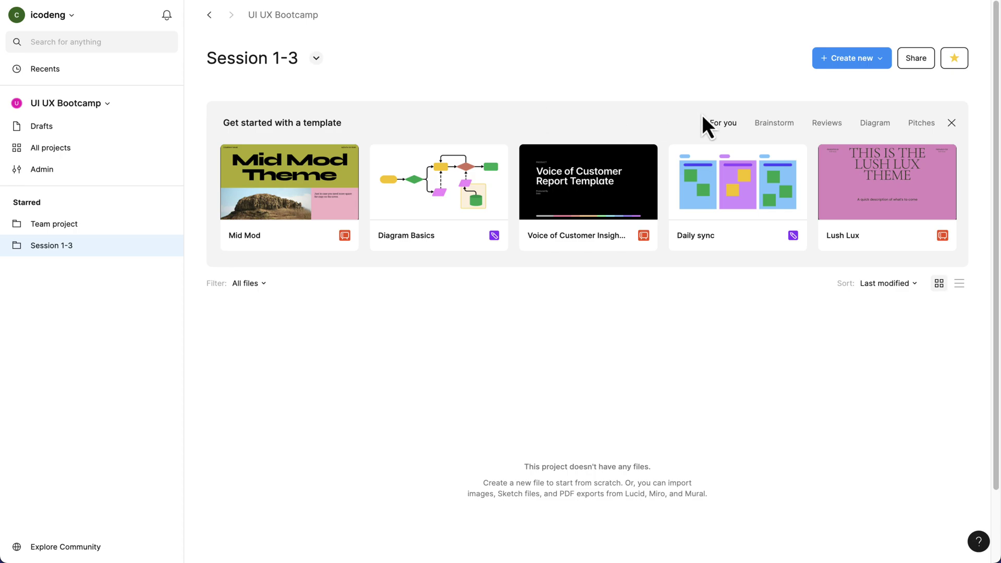
Create a new blank design file inside the Session 1-3 project
left_click(885, 61)
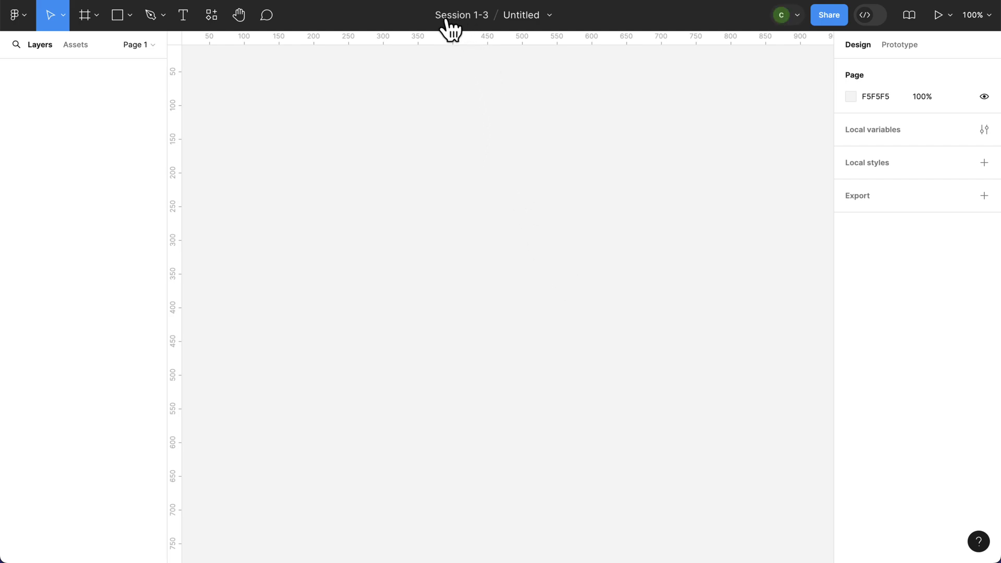
Rename the Untitled design file to 'UI Bootcamp'
left_click(527, 15)
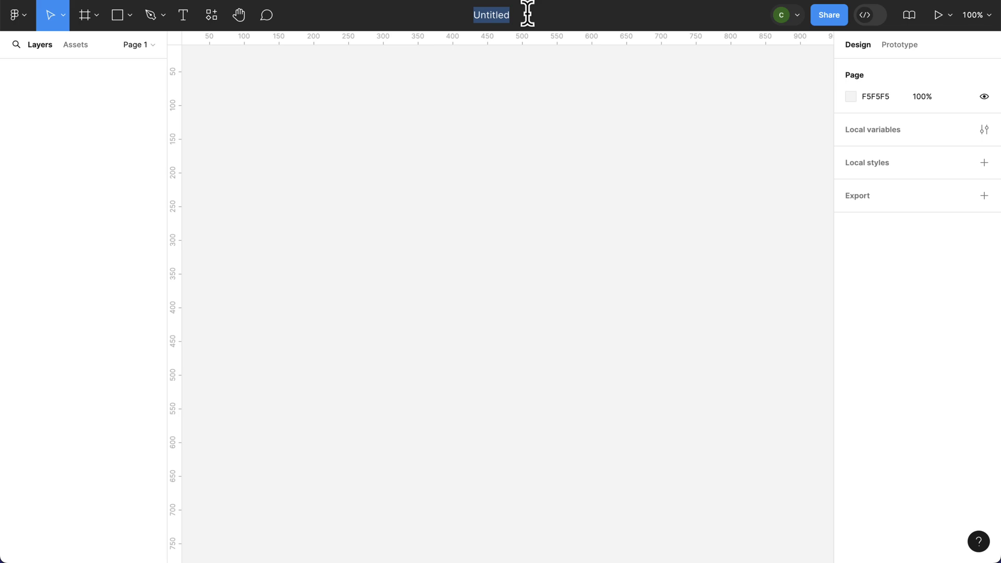
type("UI B")
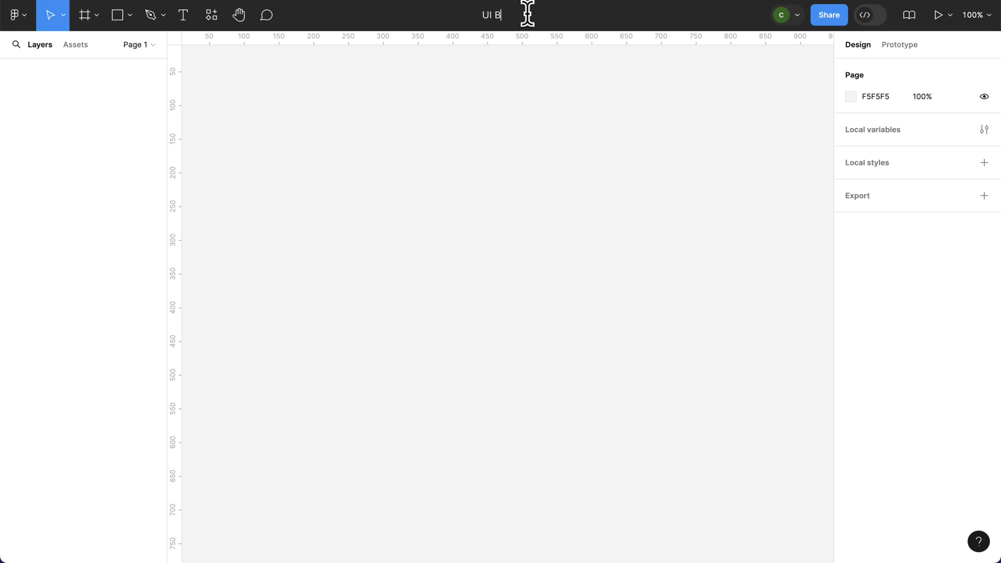
type("ootcamp")
key("Return")
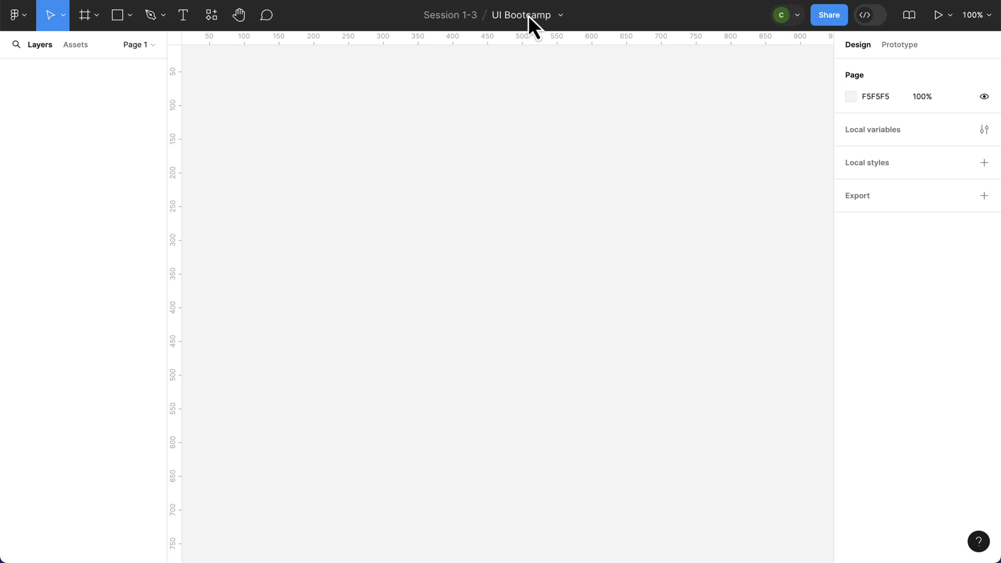